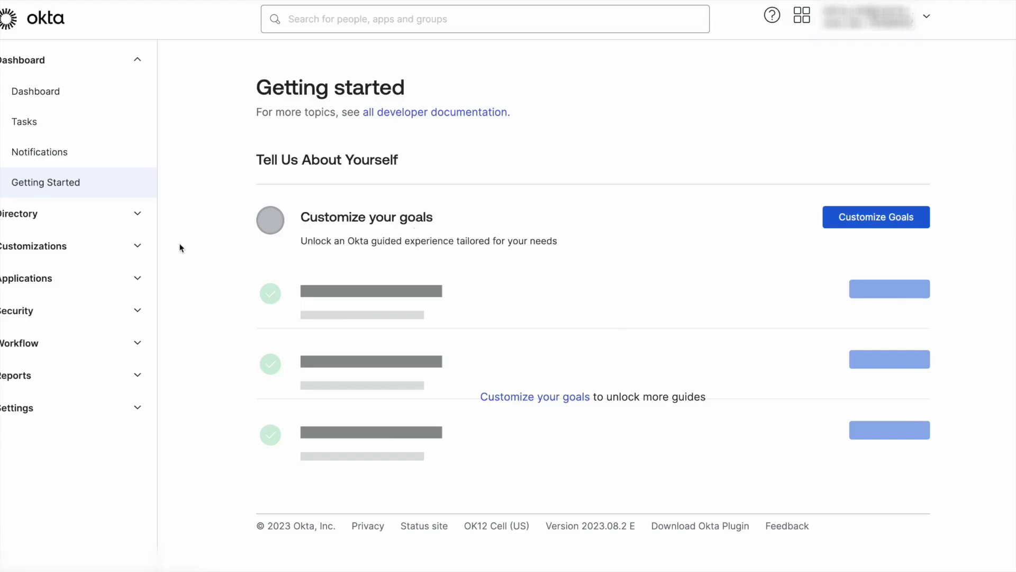
# In Settings > Features, confirm 'Enable policy testing and simulation tools' is switched on.
pyautogui.scroll(-1, 47, 408)
pyautogui.click(48, 391)
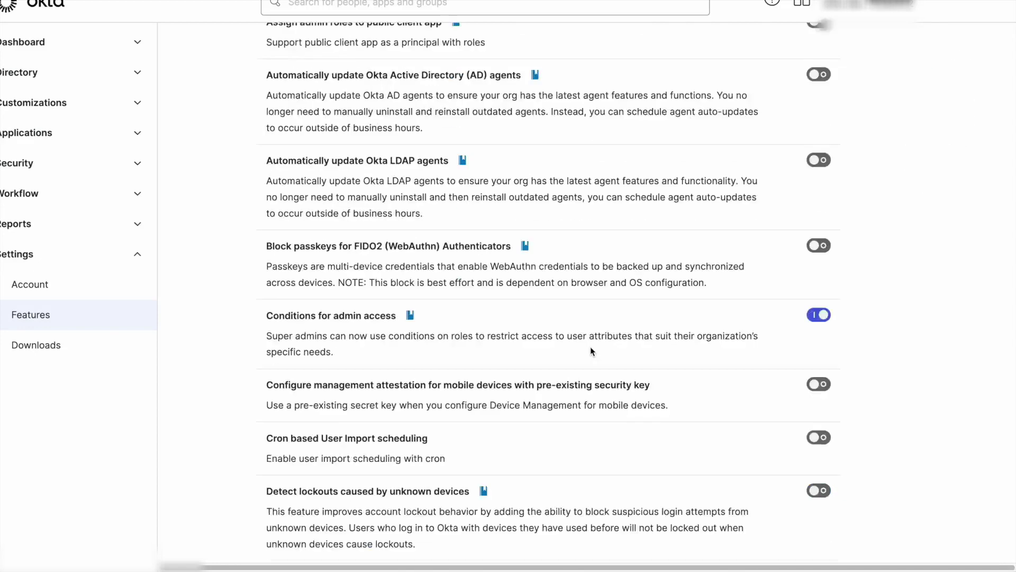
pyautogui.scroll(-5, 591, 352)
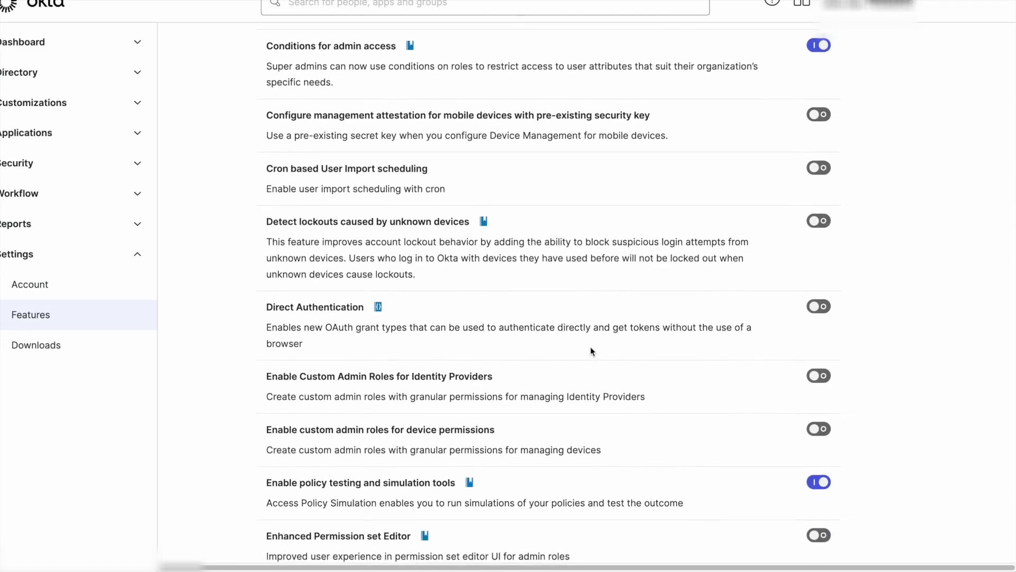
pyautogui.scroll(-2, 591, 350)
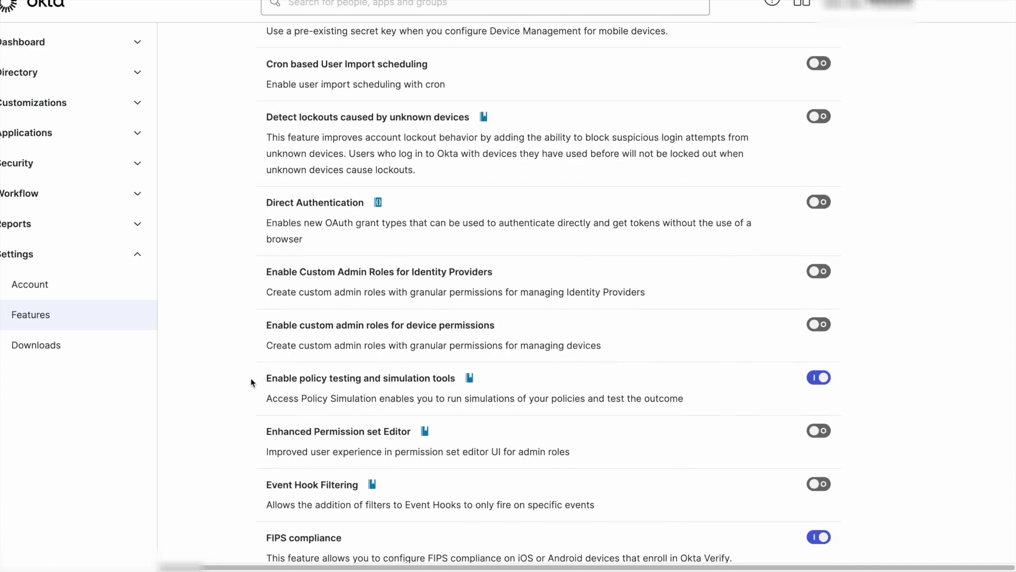
pyautogui.moveTo(250, 377); pyautogui.dragTo(458, 380)
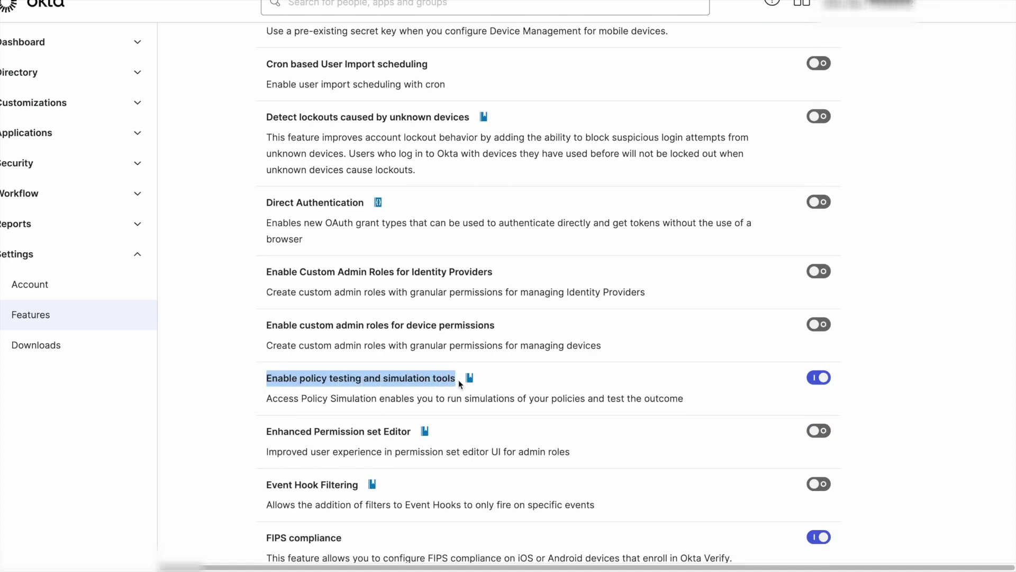
pyautogui.click(248, 381)
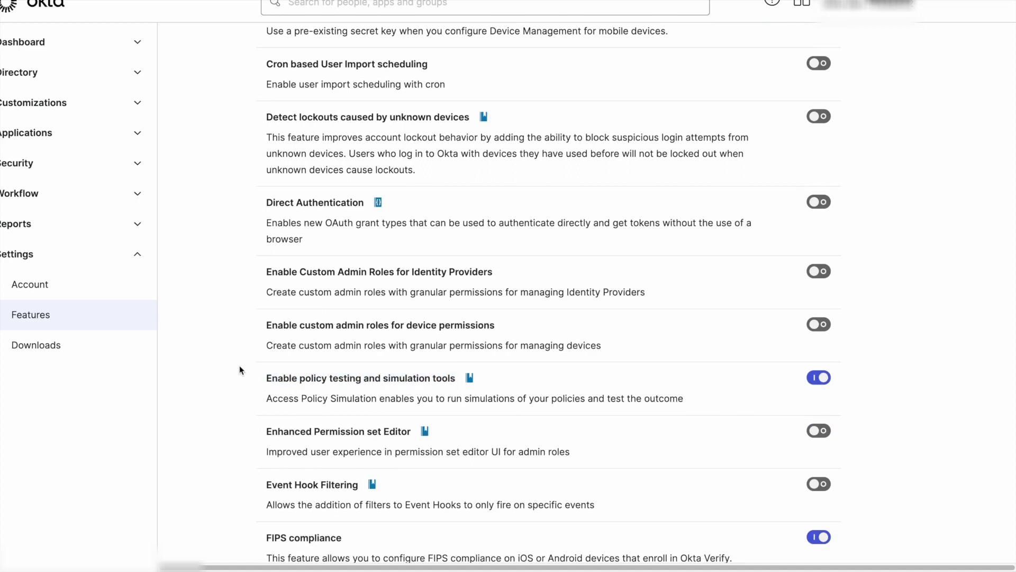
pyautogui.click(142, 227)
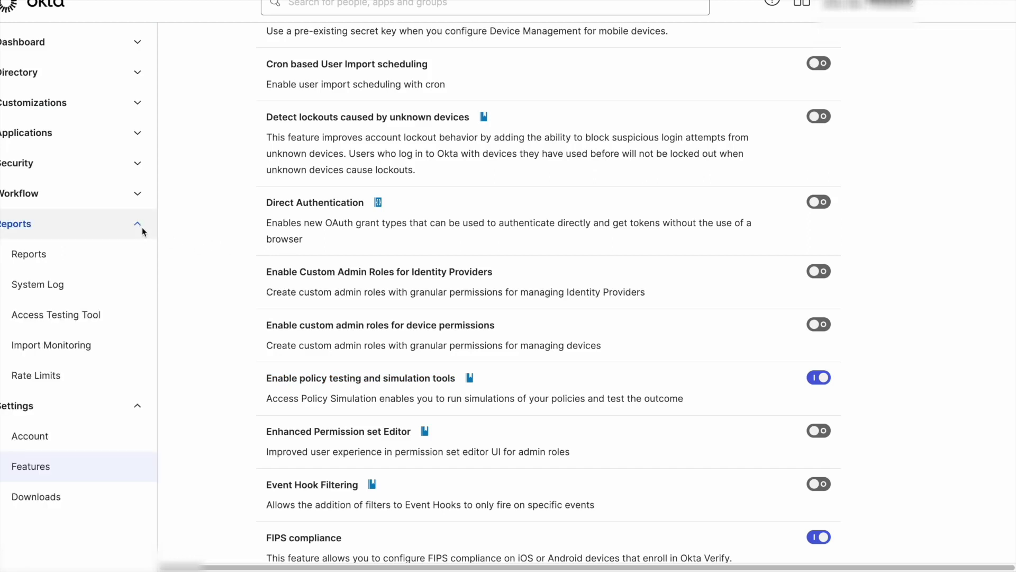
# Open Reports > Access Testing Tool and review the form, risk score choices, Results and Matching policies sections.
pyautogui.click(91, 318)
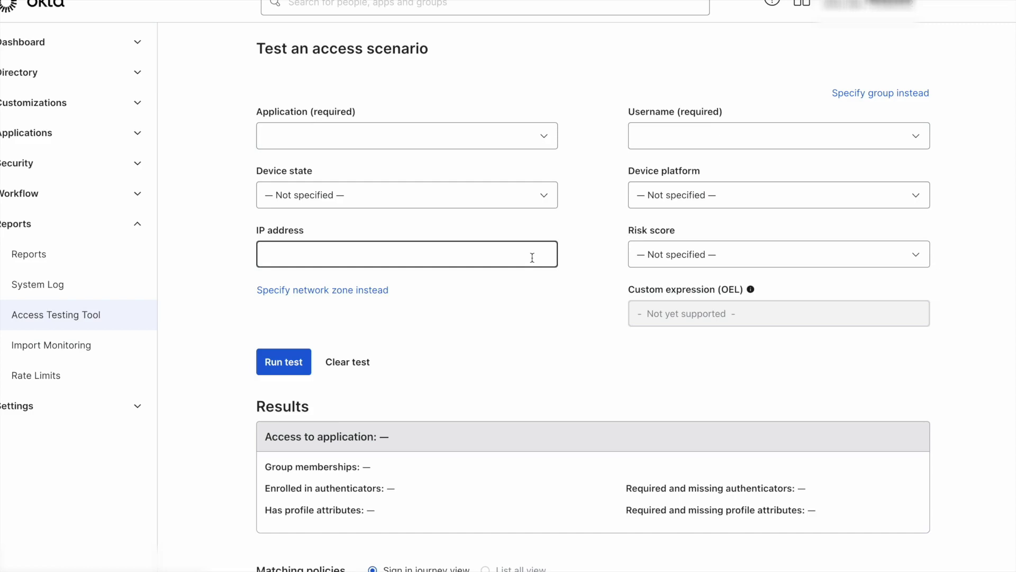
pyautogui.click(723, 256)
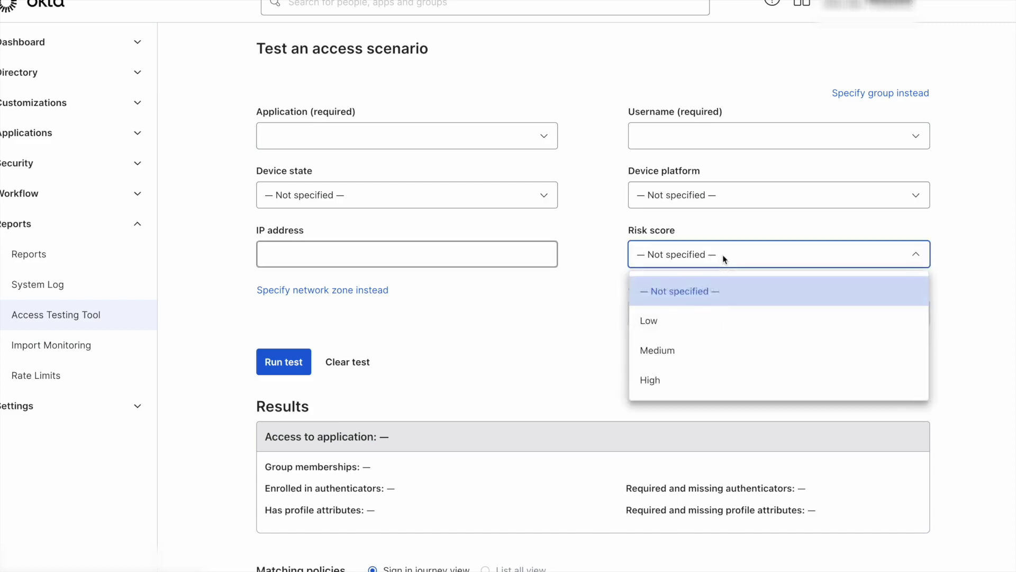
pyautogui.click(723, 255)
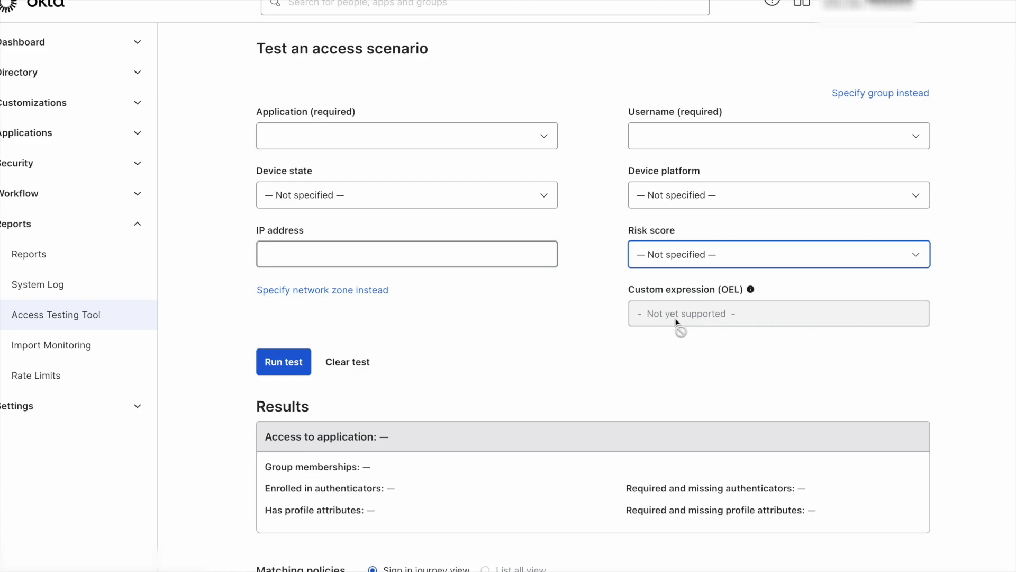
pyautogui.scroll(-3, 507, 342)
pyautogui.scroll(-6, 507, 342)
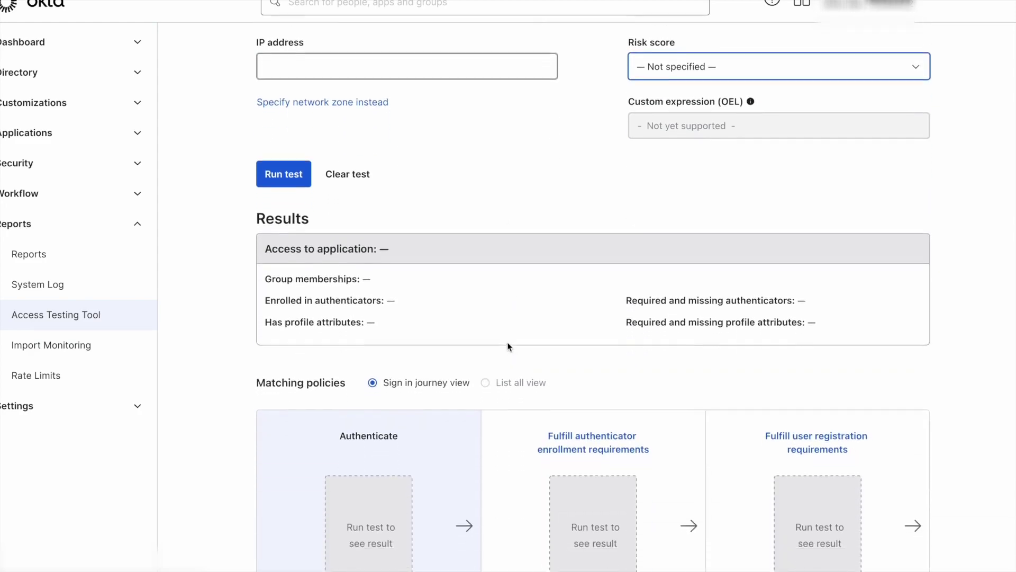
pyautogui.scroll(6, 507, 342)
pyautogui.scroll(3, 507, 347)
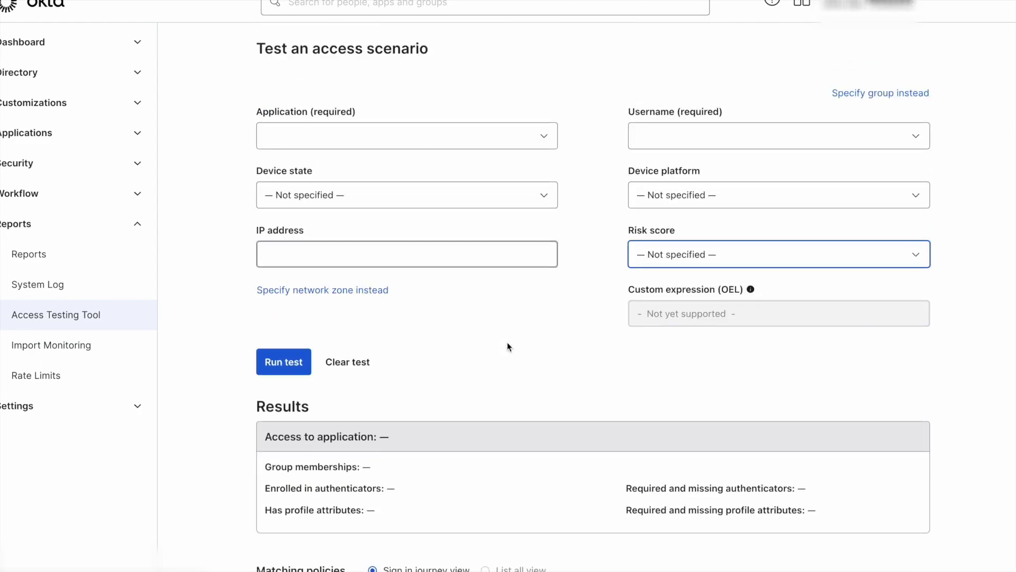
# Choose Okta Dashboard as the application and the test user as the user.
pyautogui.click(544, 136)
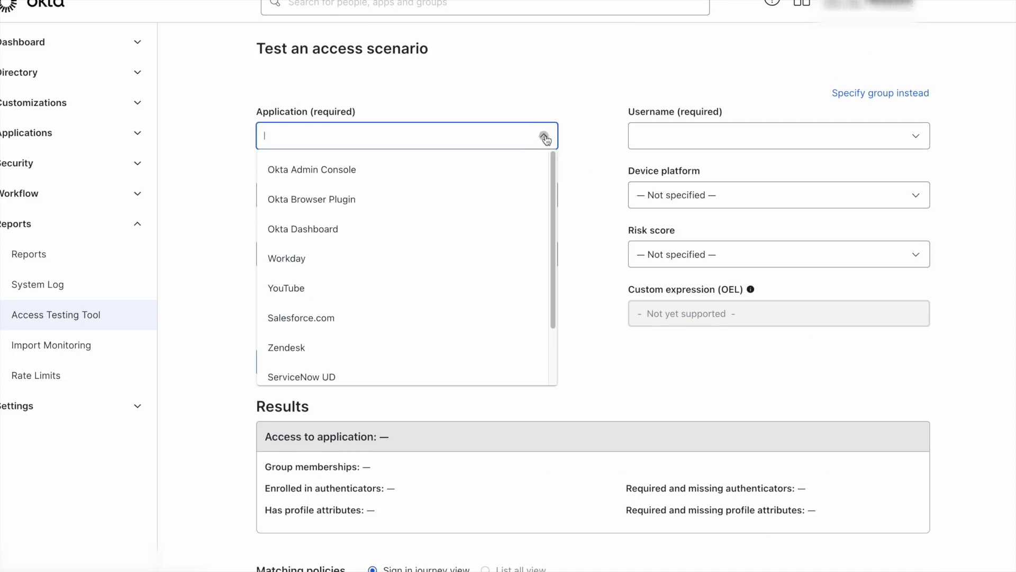
pyautogui.click(364, 227)
pyautogui.click(639, 134)
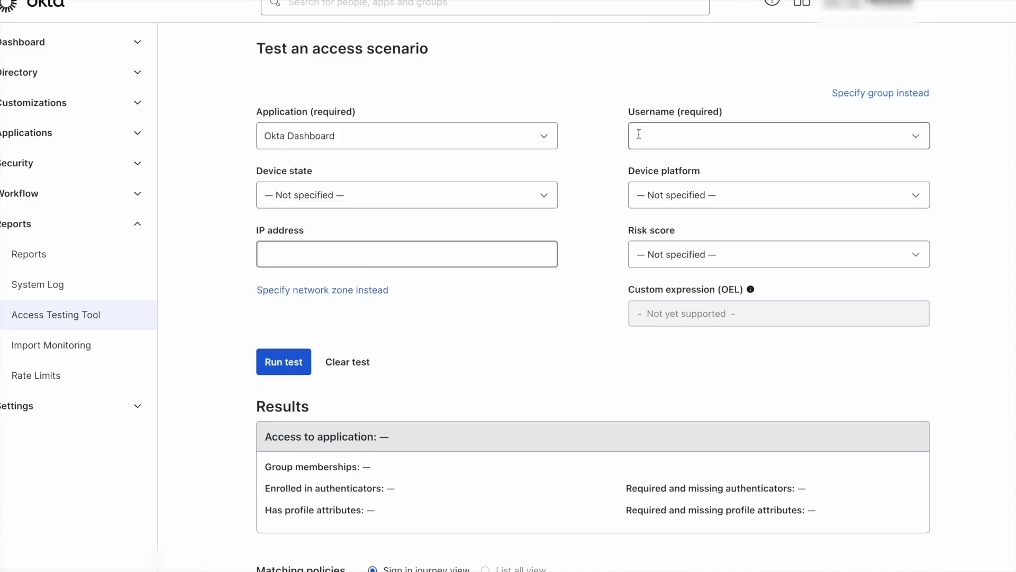
pyautogui.write('use')
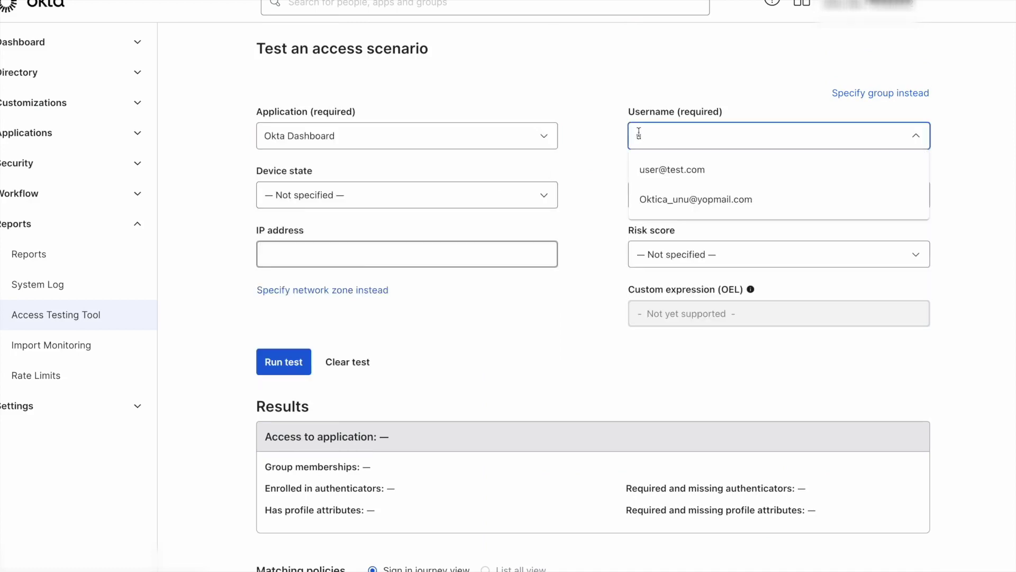
pyautogui.click(682, 160)
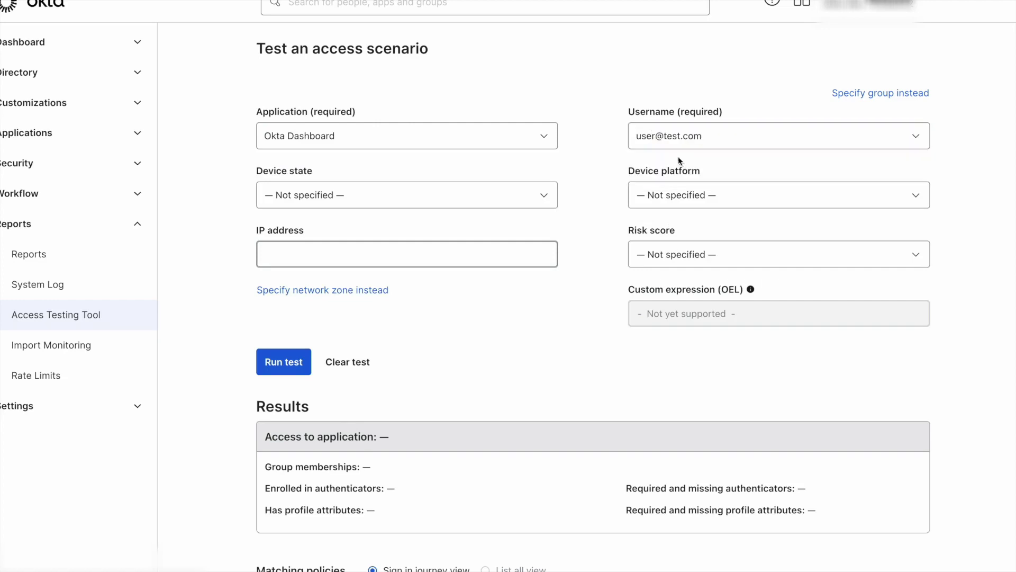
# Set device state Registered, device management Not managed, and platform Windows.
pyautogui.click(545, 194)
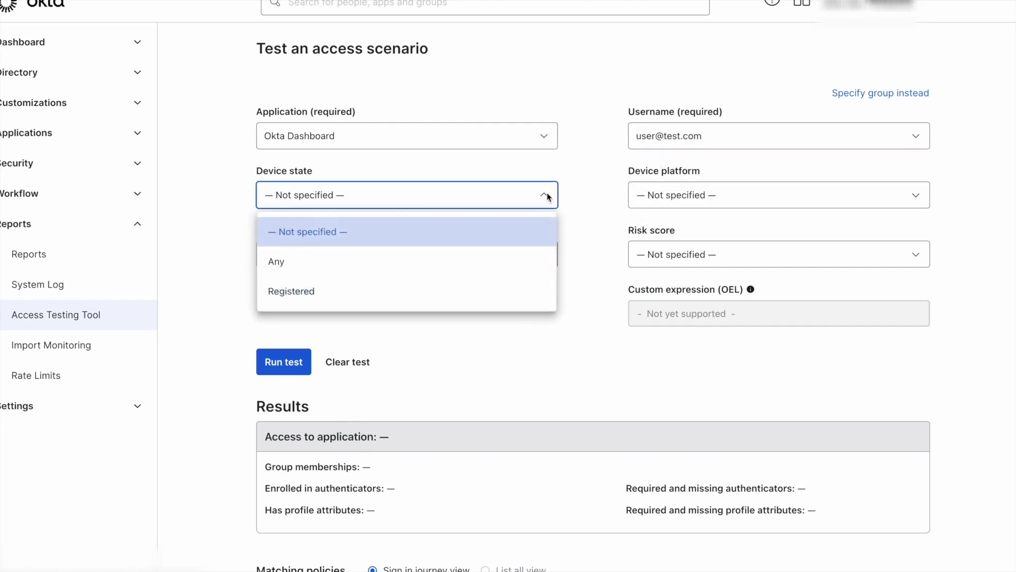
pyautogui.click(373, 294)
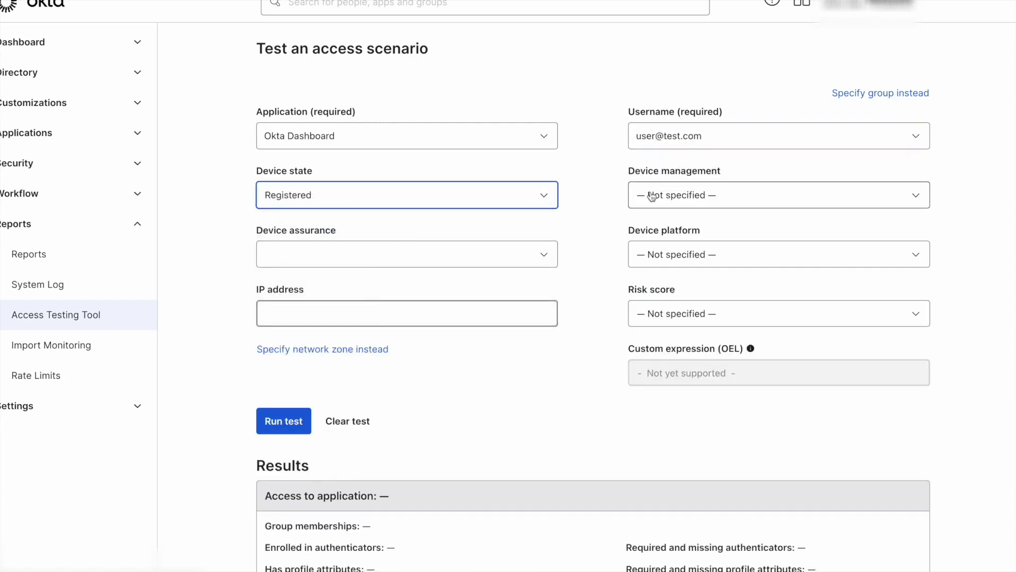
pyautogui.click(683, 195)
pyautogui.click(681, 262)
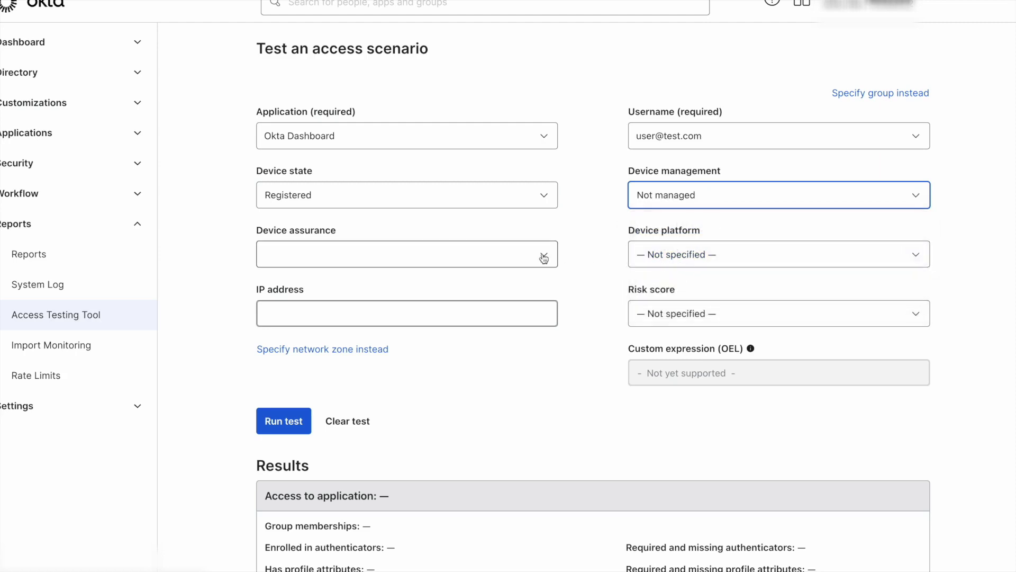
pyautogui.click(709, 255)
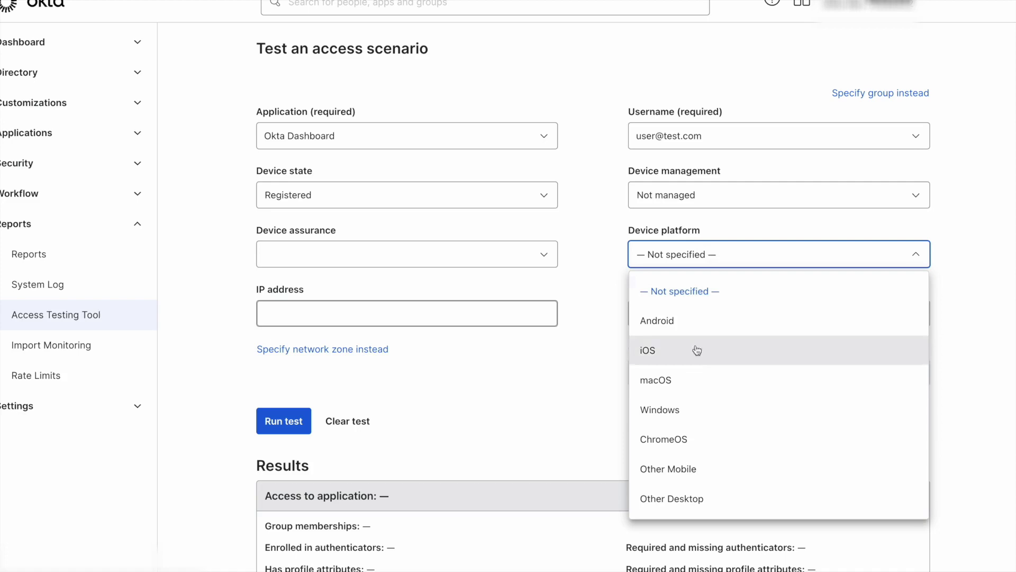
pyautogui.click(679, 410)
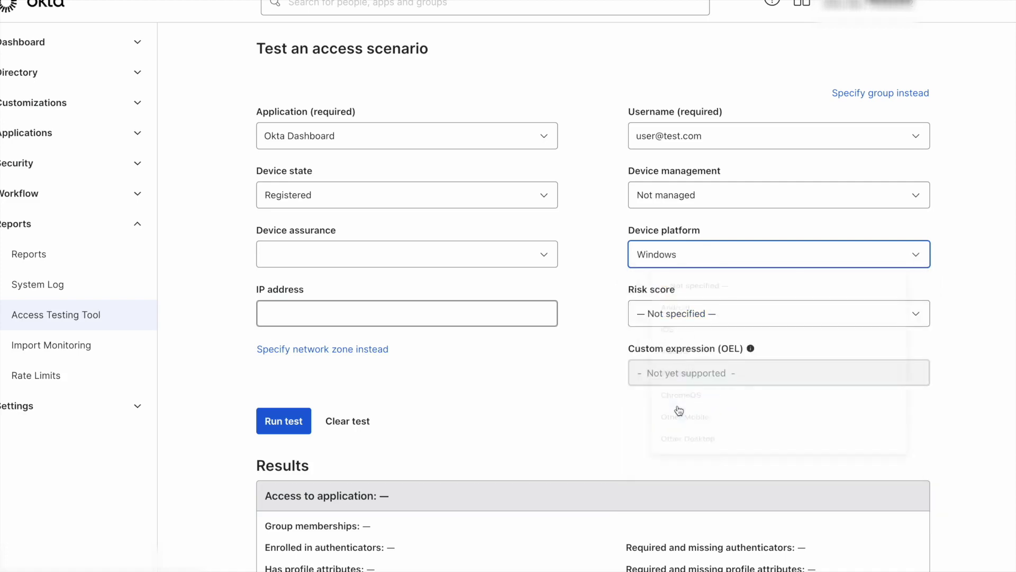
# Specify the Office City network zone and set the risk score to Low.
pyautogui.click(363, 352)
pyautogui.click(546, 316)
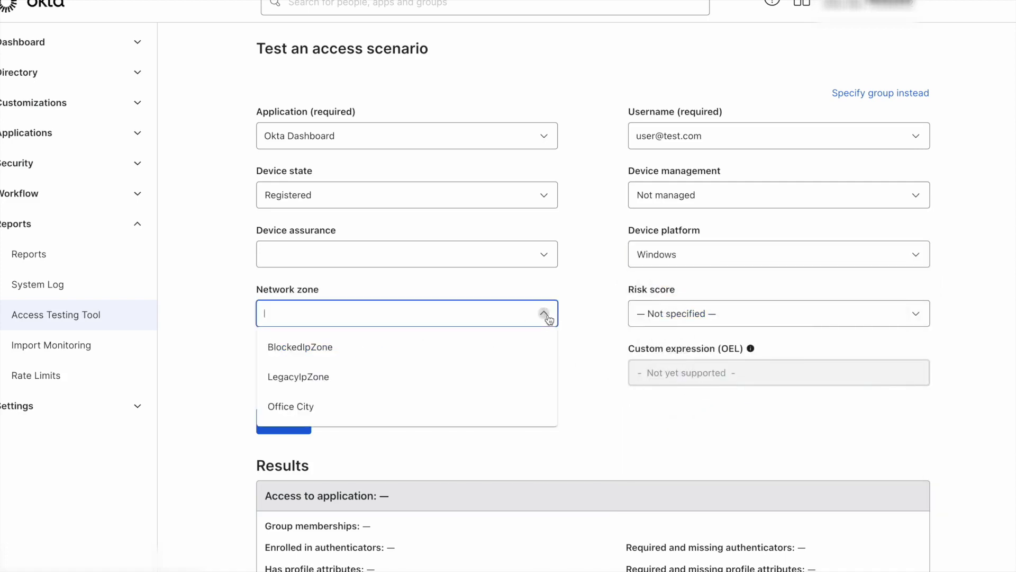
pyautogui.click(349, 408)
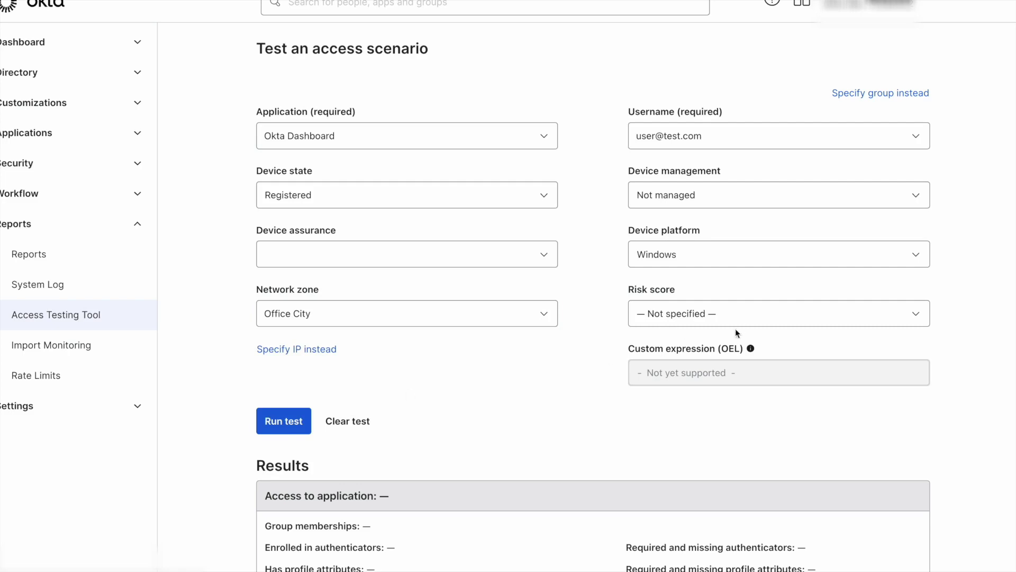
pyautogui.click(773, 322)
pyautogui.click(698, 384)
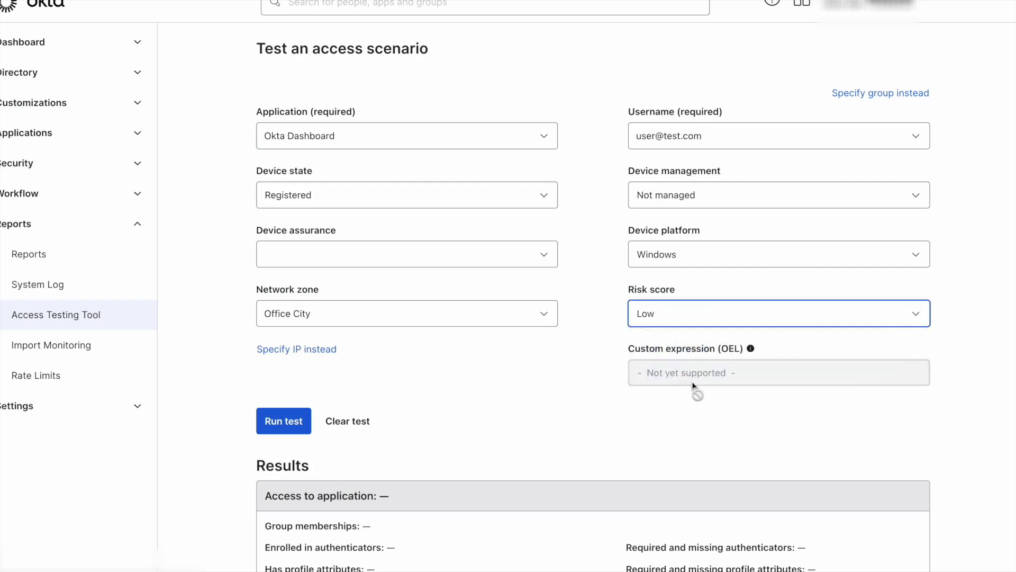
pyautogui.click(286, 422)
# Run the test and scroll to the matched policies, Admin test session rule and Default Policy Test.
pyautogui.click(286, 422)
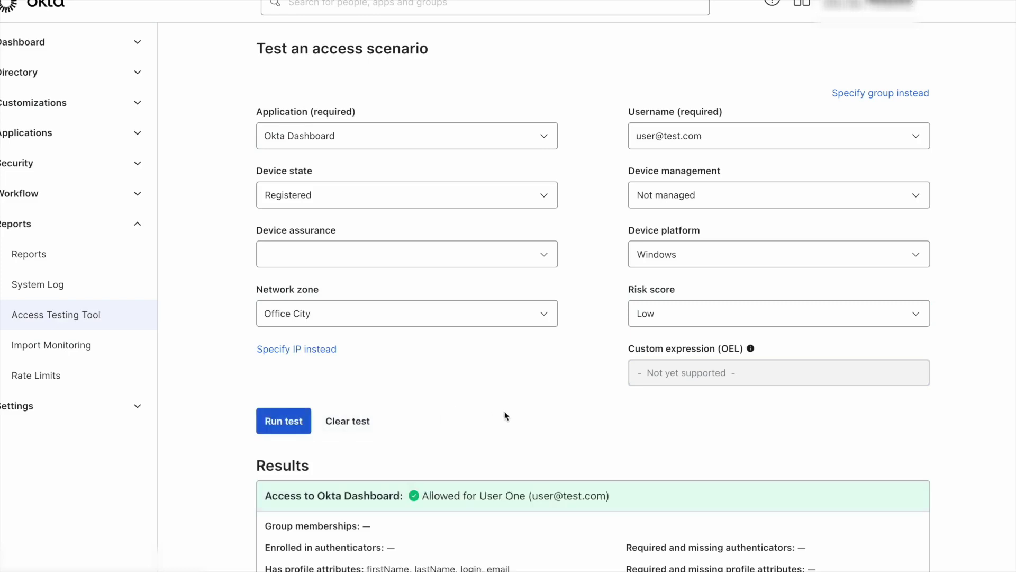
pyautogui.scroll(-2, 531, 406)
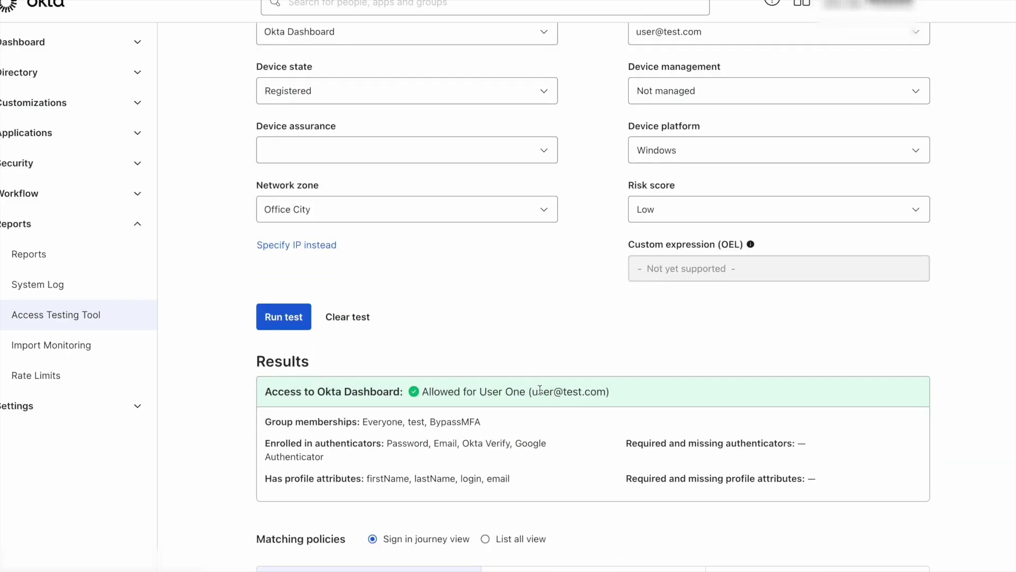
pyautogui.scroll(-3, 540, 390)
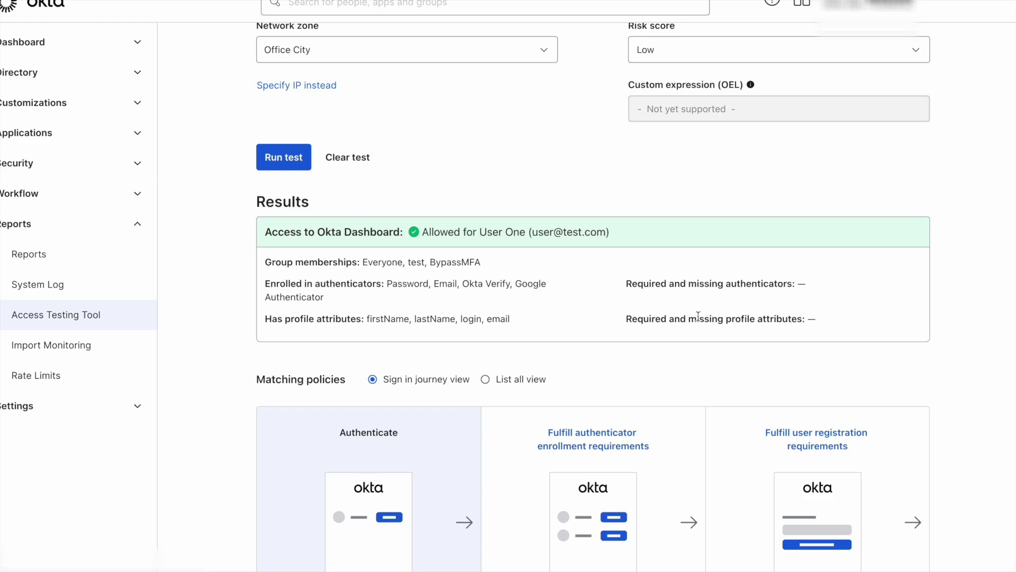
pyautogui.scroll(-3, 559, 280)
pyautogui.scroll(-2, 506, 292)
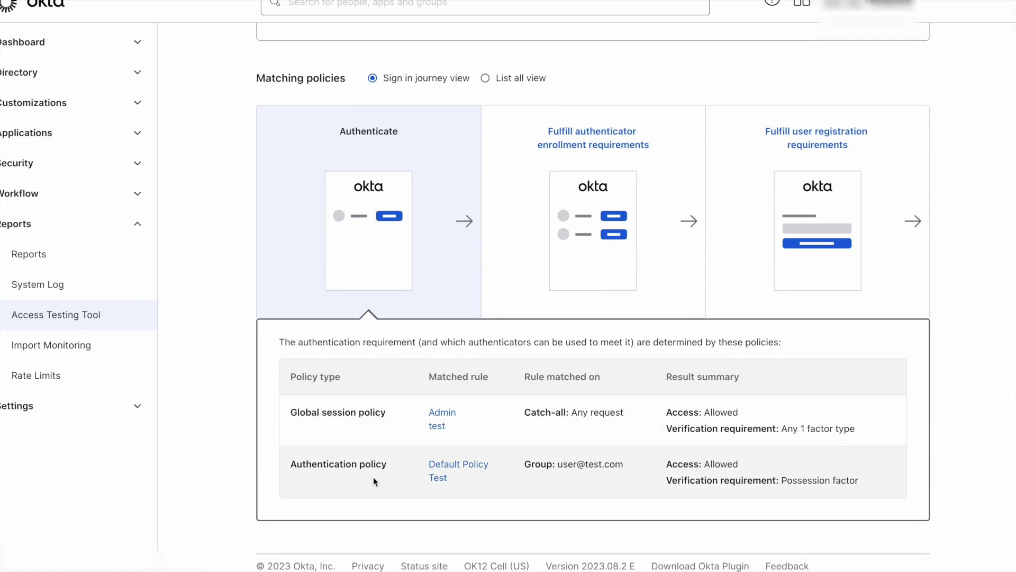
# View authenticator enrollment and user registration matches, then list all four matched policies together.
pyautogui.click(588, 147)
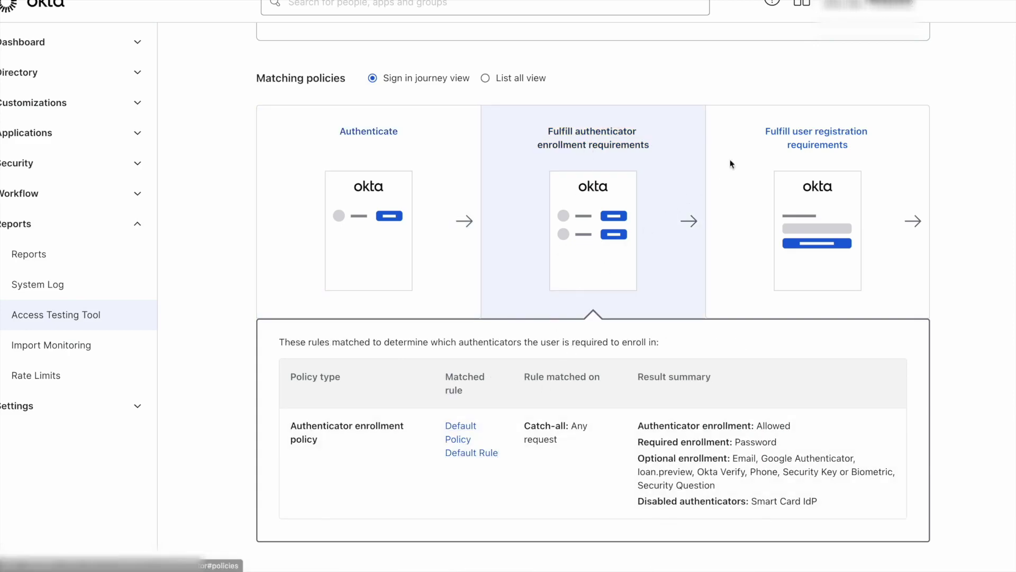
pyautogui.click(810, 139)
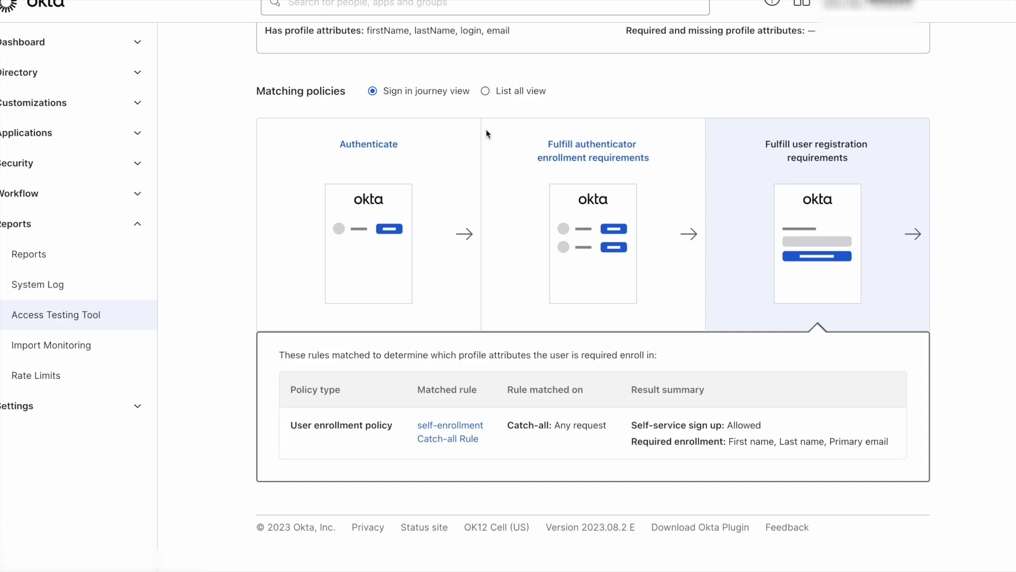
pyautogui.click(486, 92)
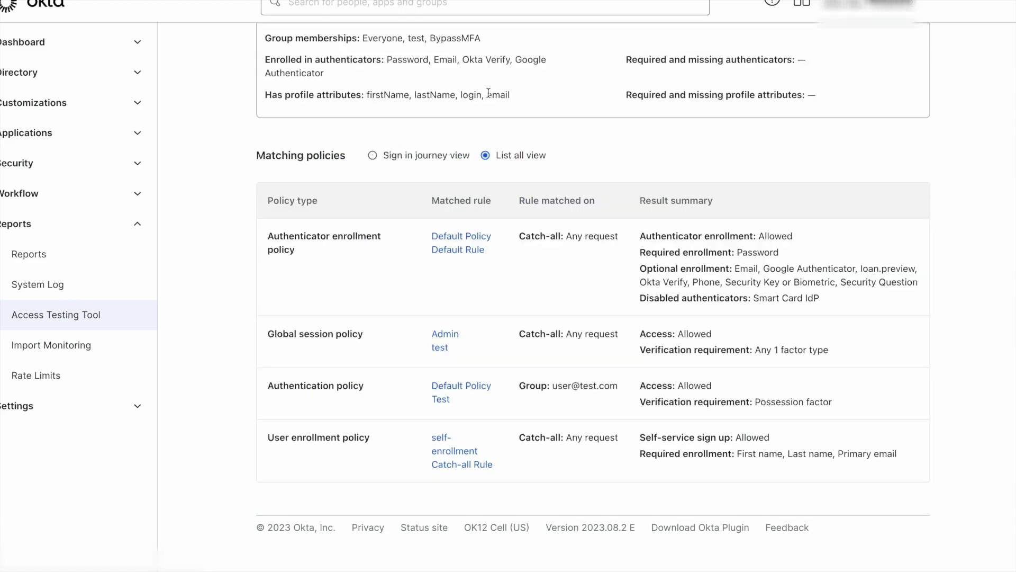